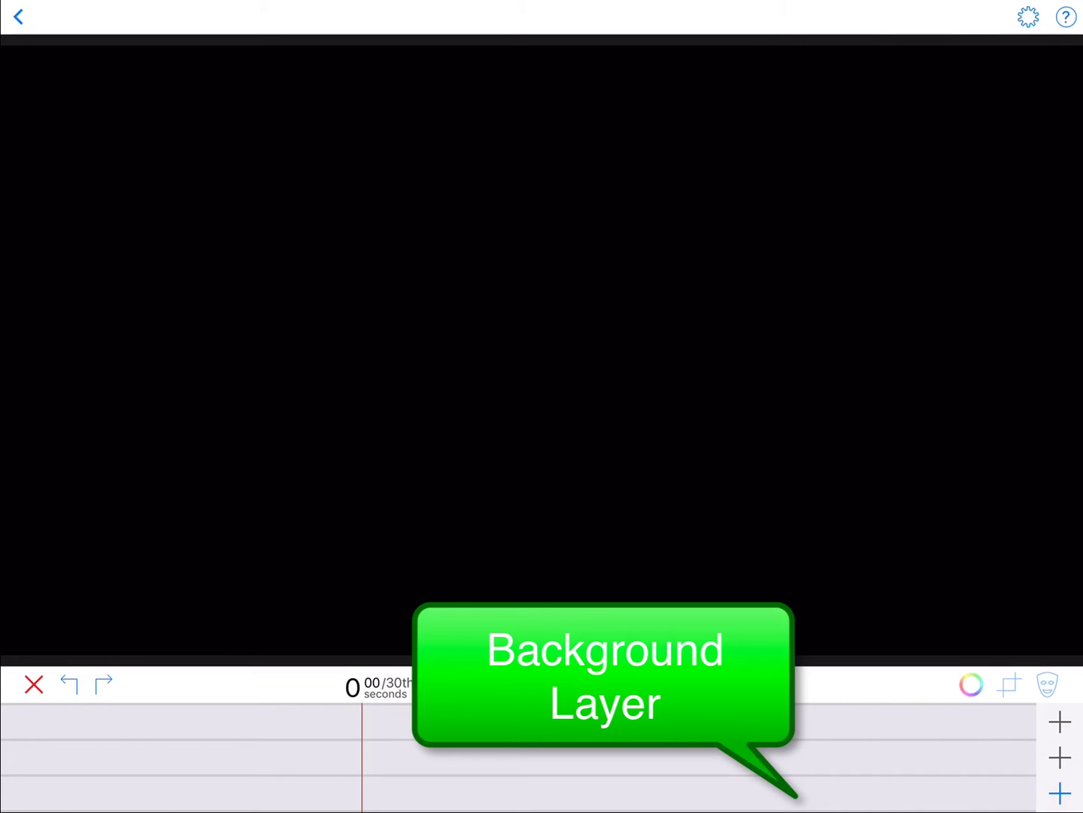
Use the autumn forest path photo from the Backgrounds album as the bottom-layer background
click(1059, 793)
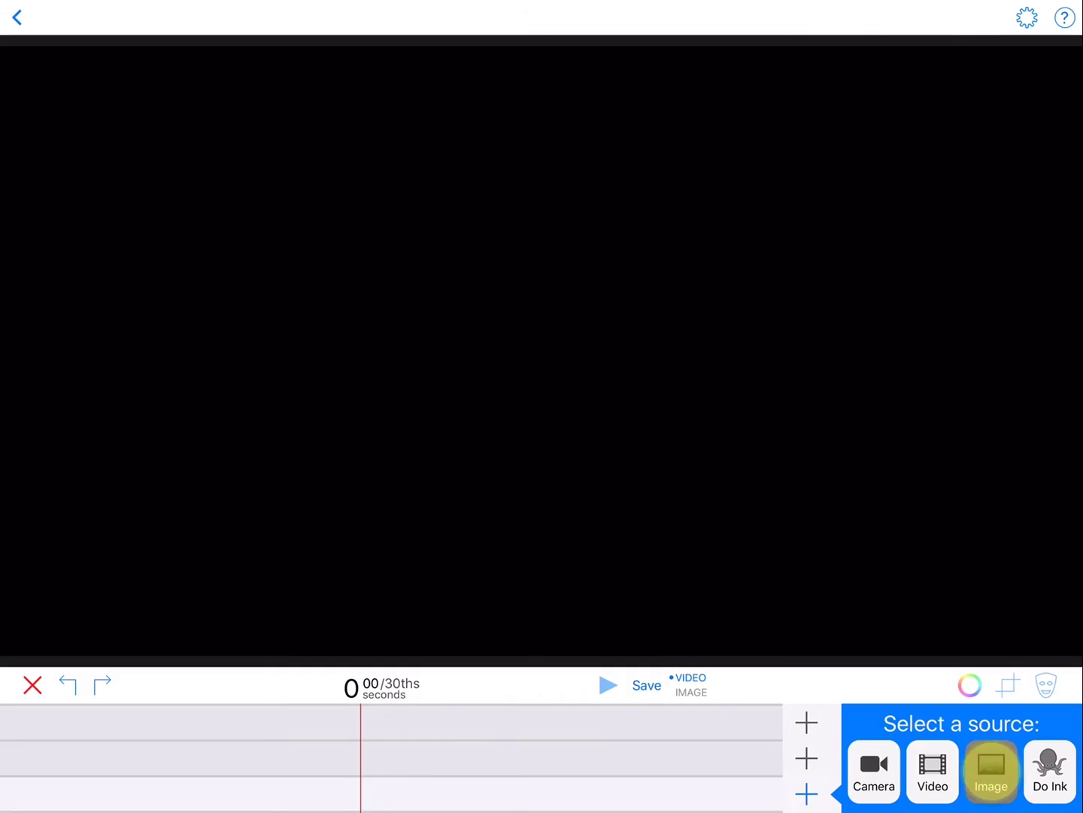
click(991, 771)
click(801, 700)
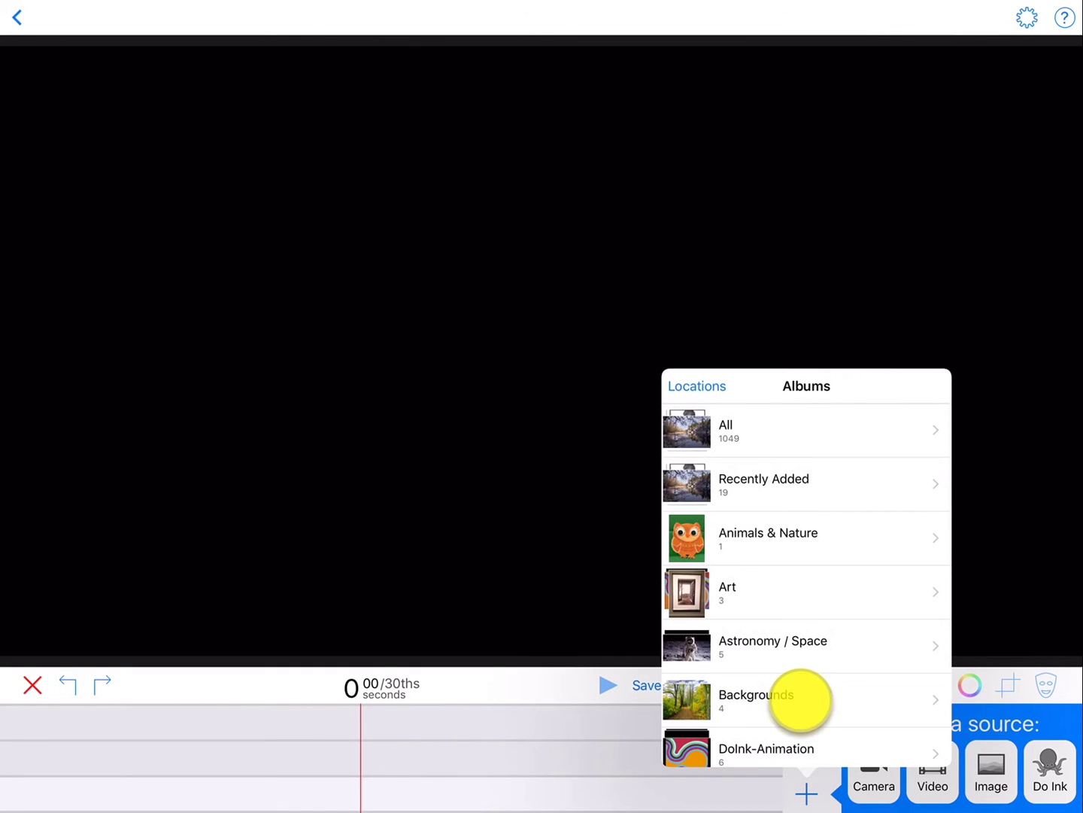
click(697, 438)
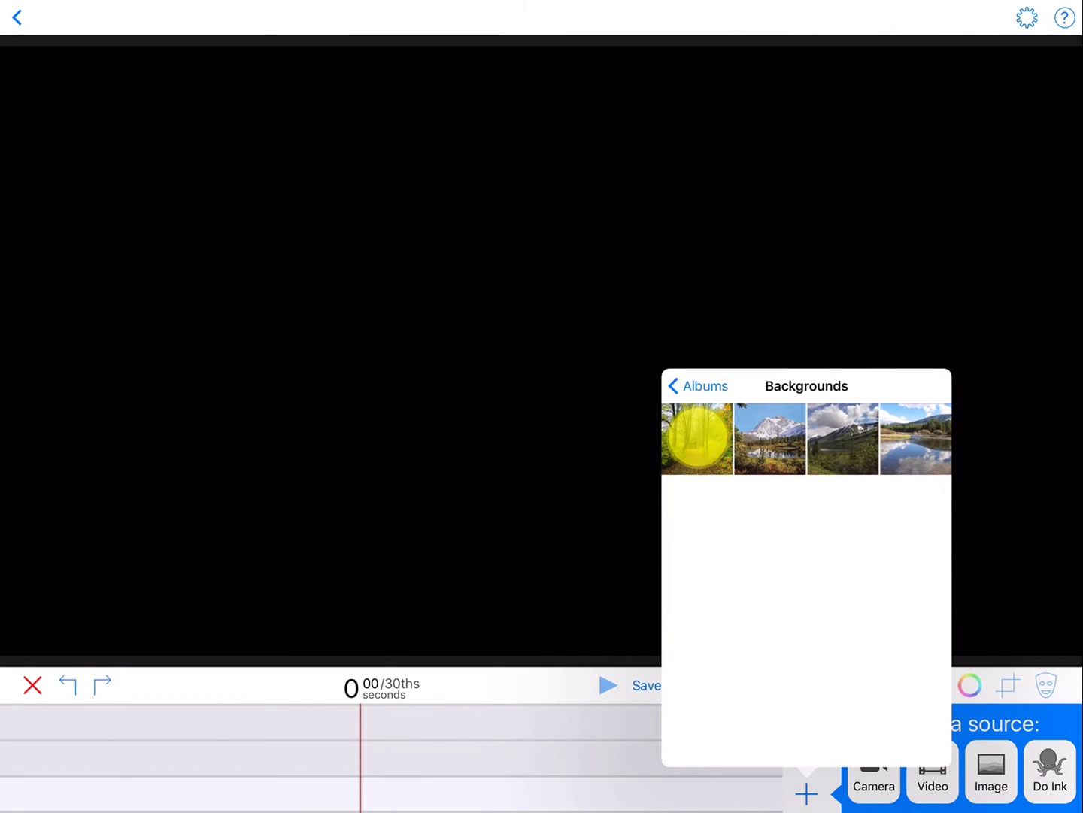
click(930, 387)
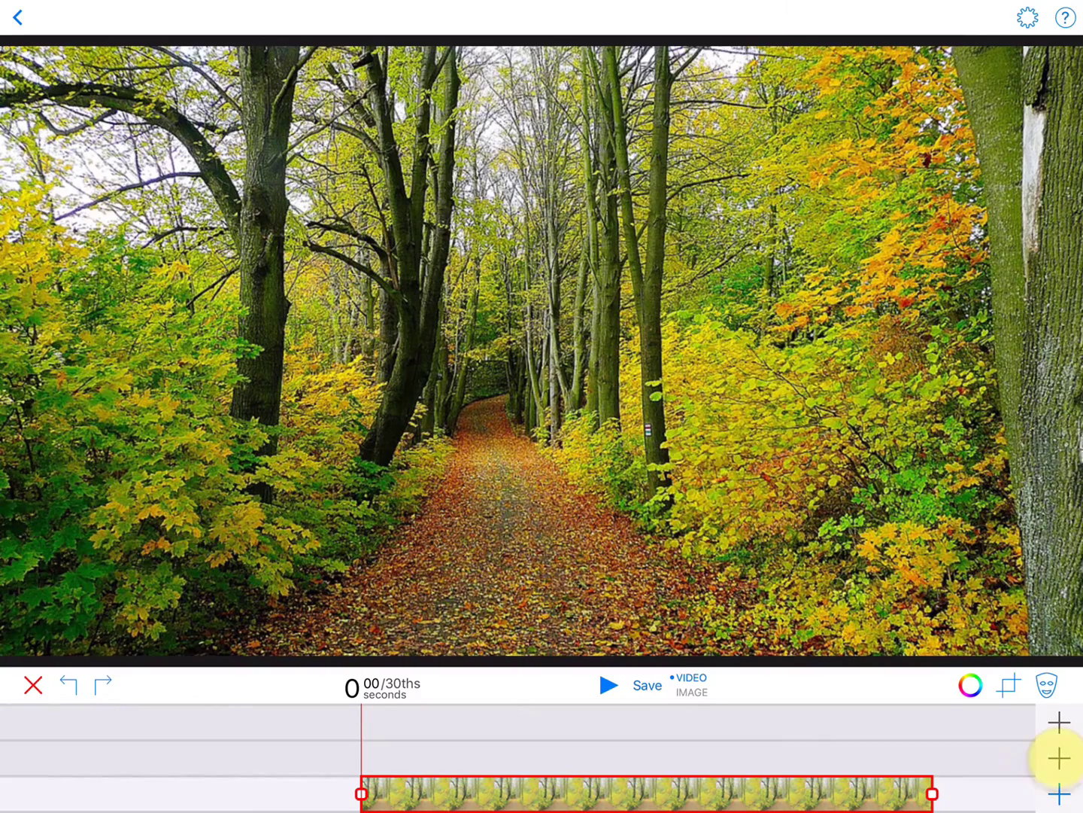
Add the orange owl photo from the Animals & Nature album to the middle layer
click(1058, 757)
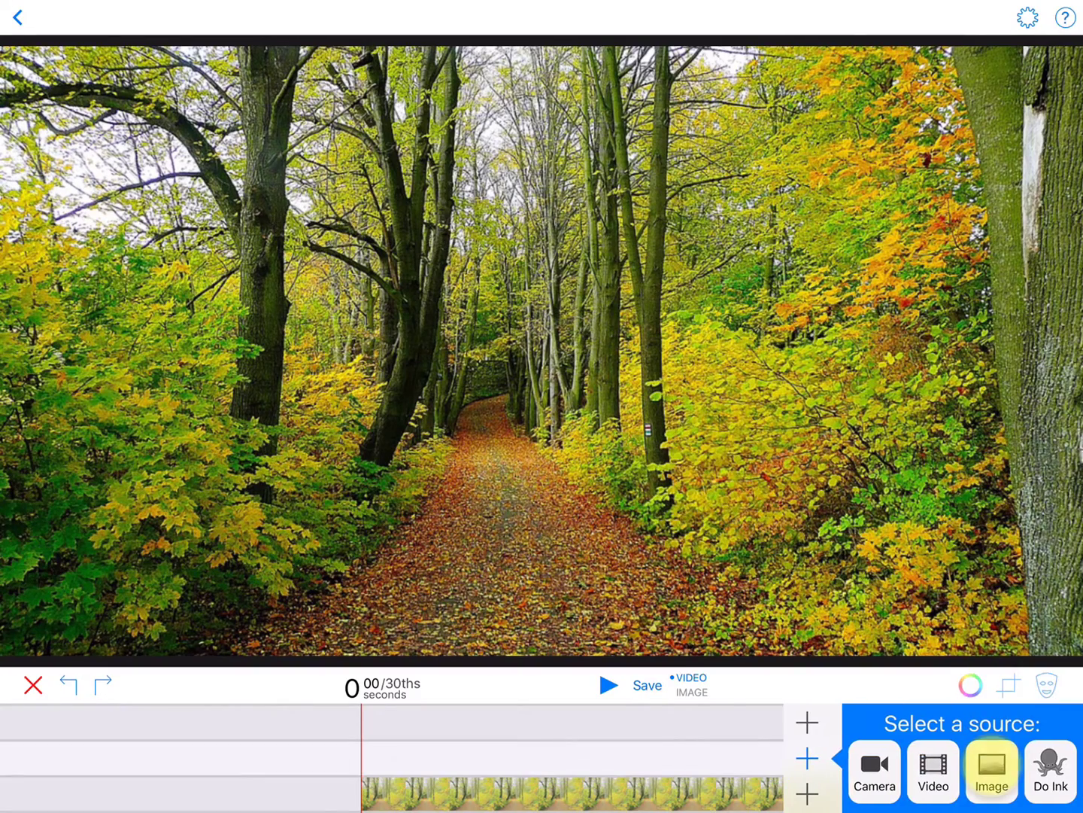
click(992, 766)
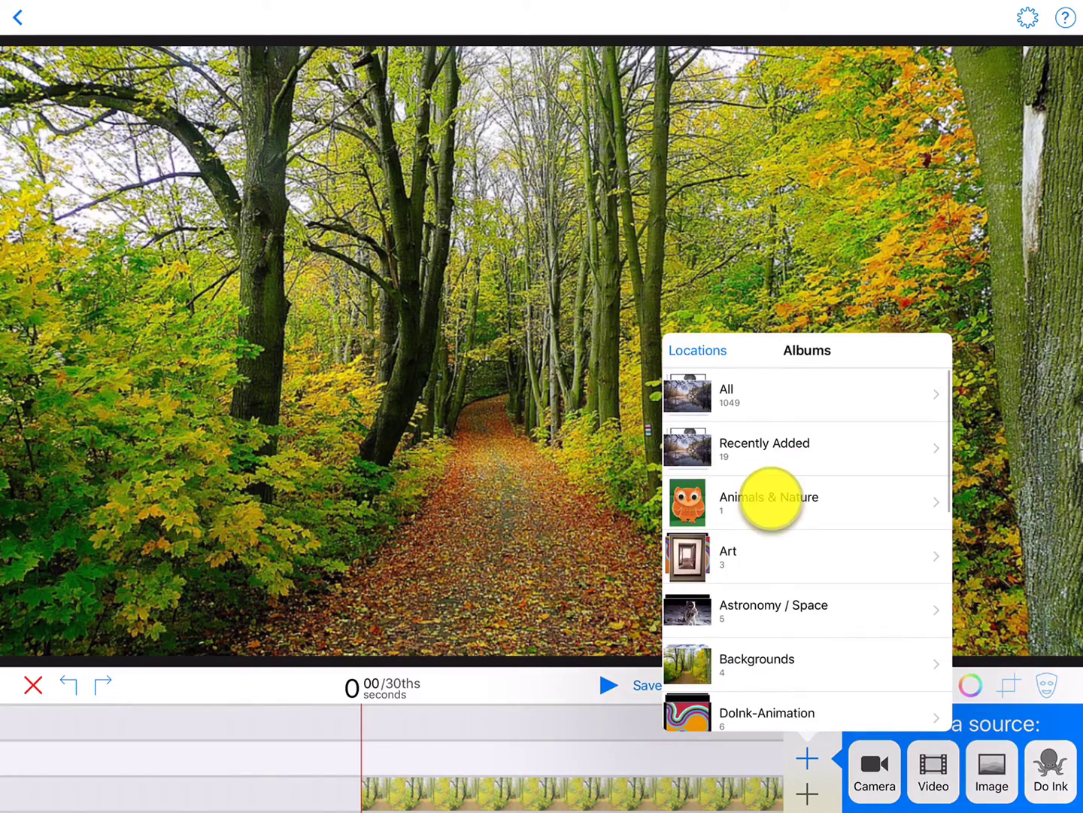
click(770, 499)
click(698, 404)
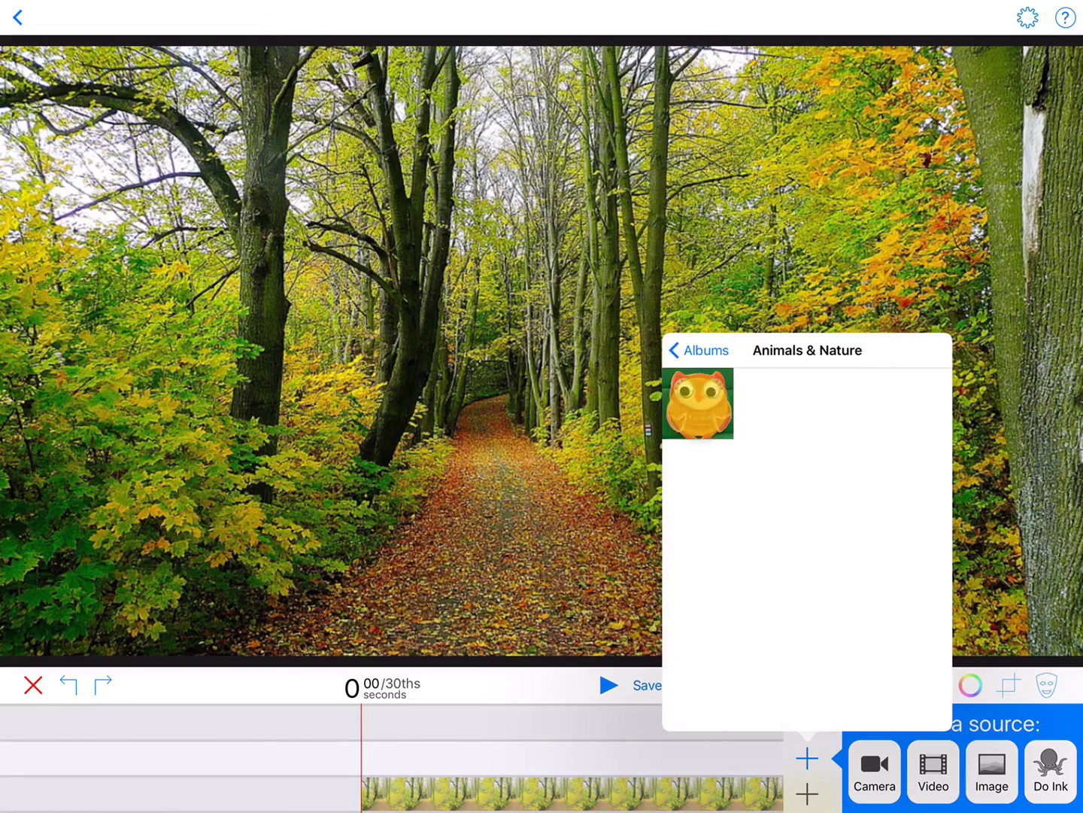
click(931, 347)
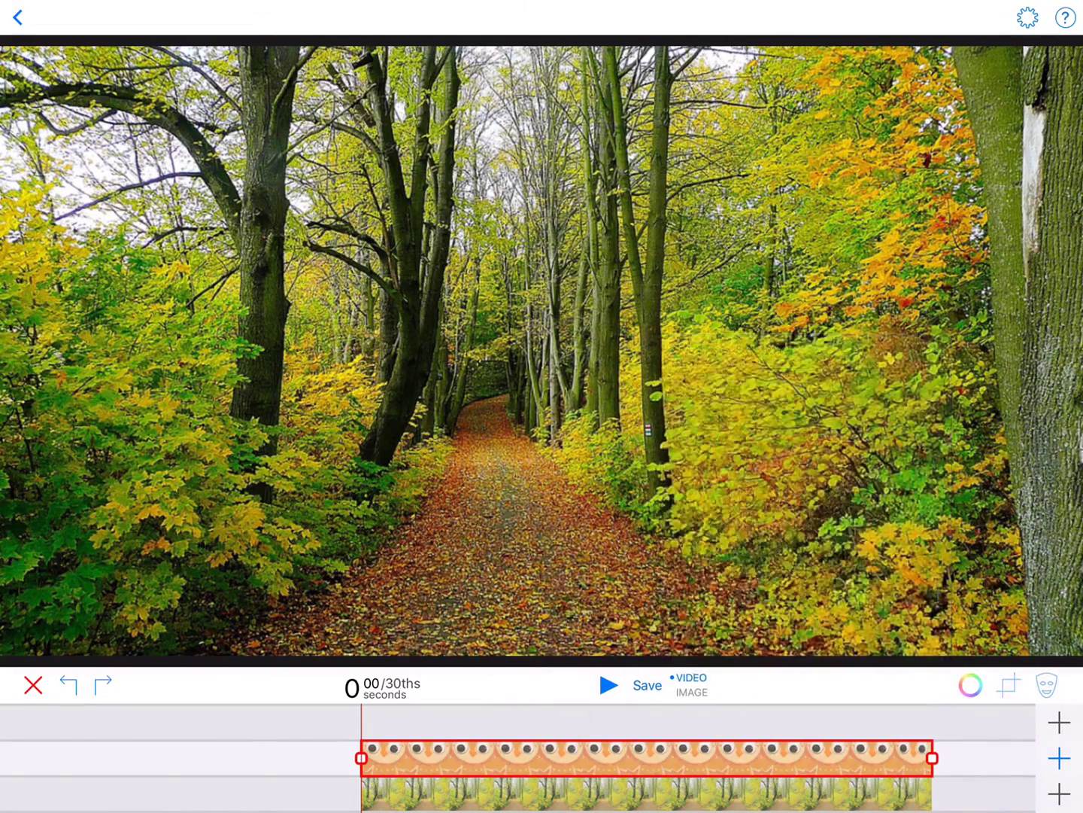
scroll(576, 423, down, 5)
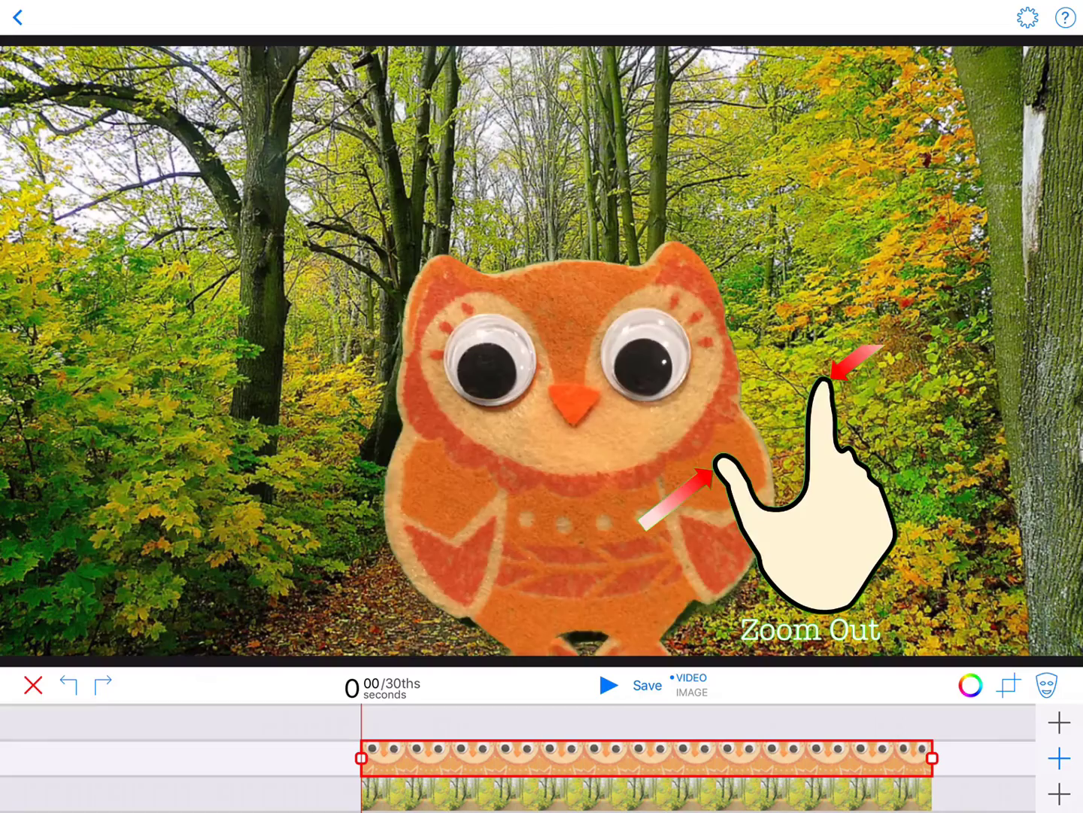
scroll(576, 449, down, 3)
scroll(572, 491, down, 2)
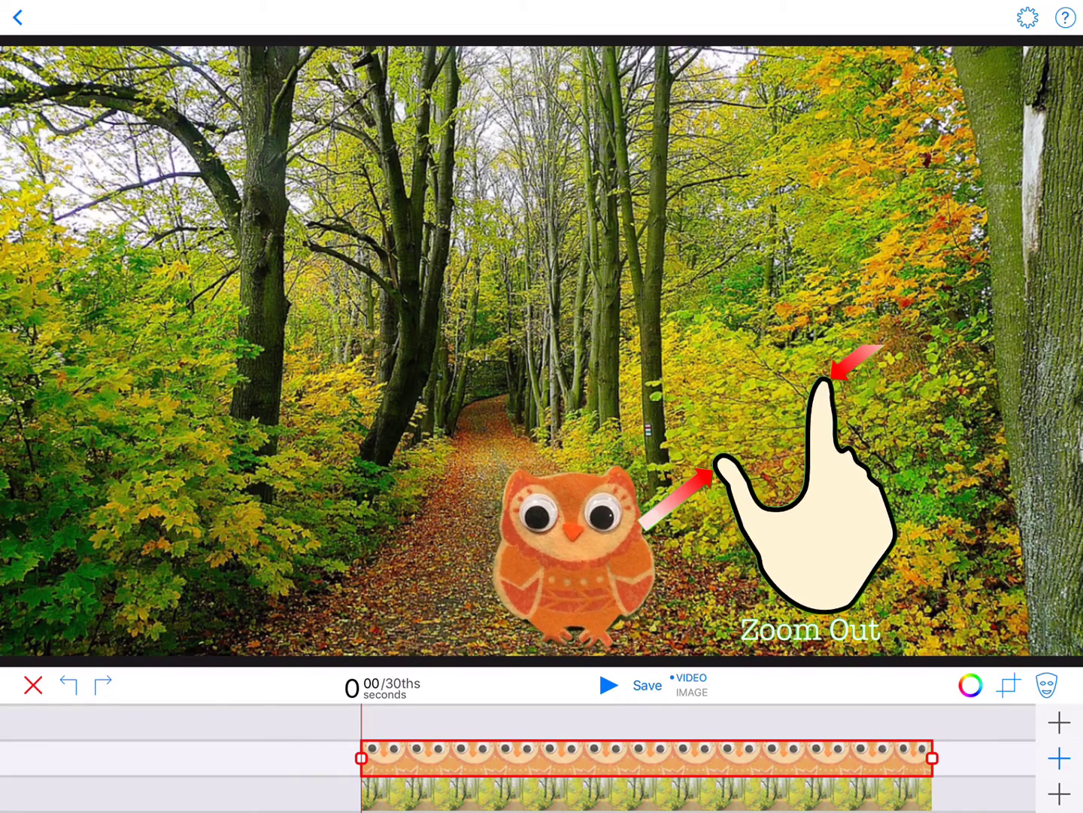
scroll(576, 554, down, 2)
scroll(578, 563, down, 2)
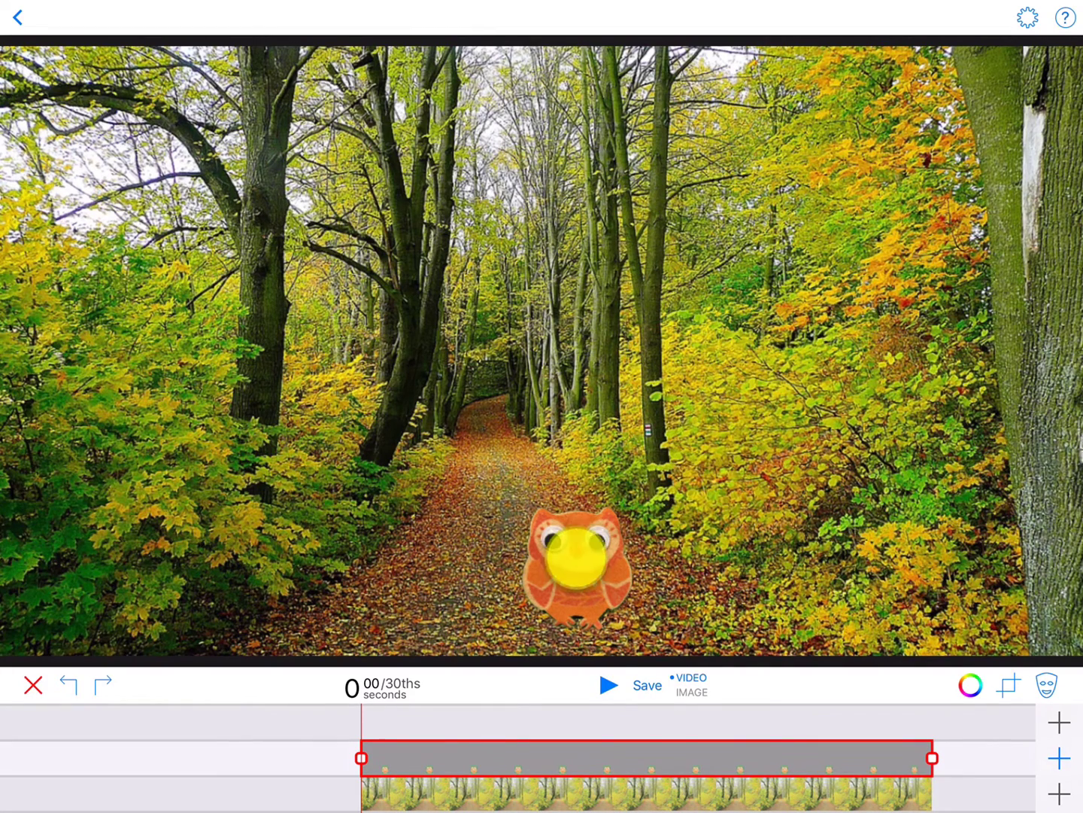
Drag the owl up into the treetops in the upper part of the scene
drag(581, 557, 699, 150)
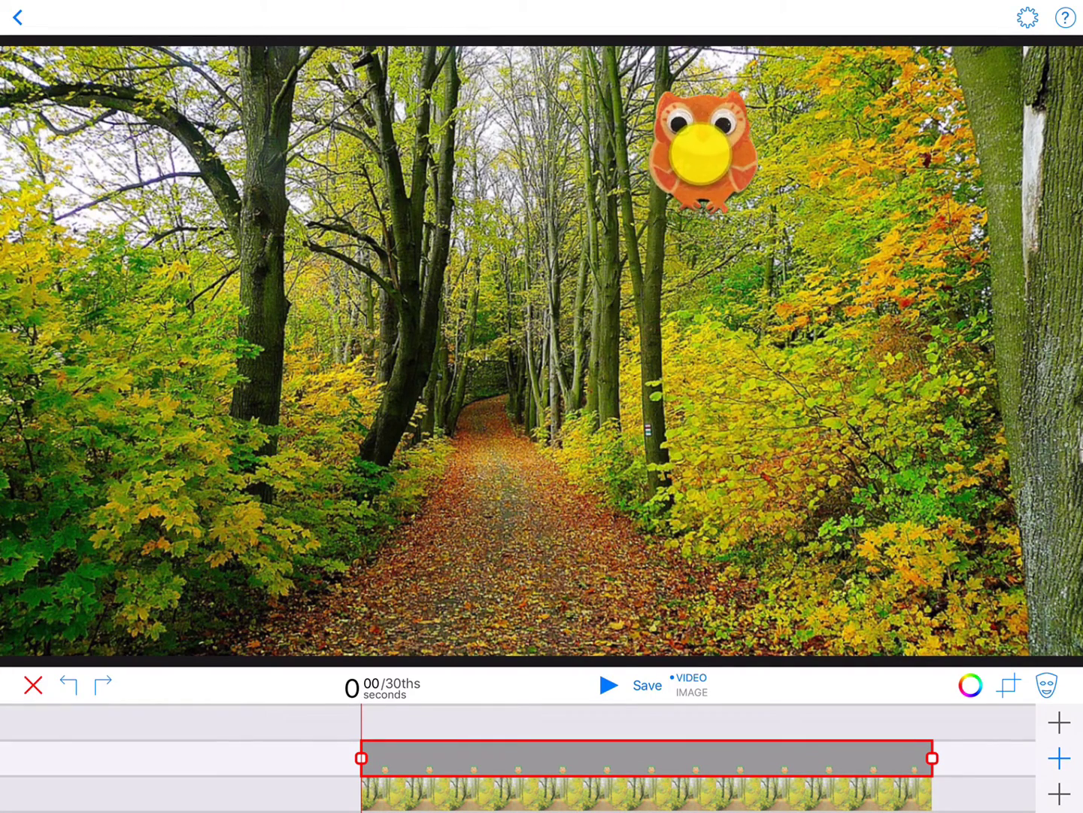